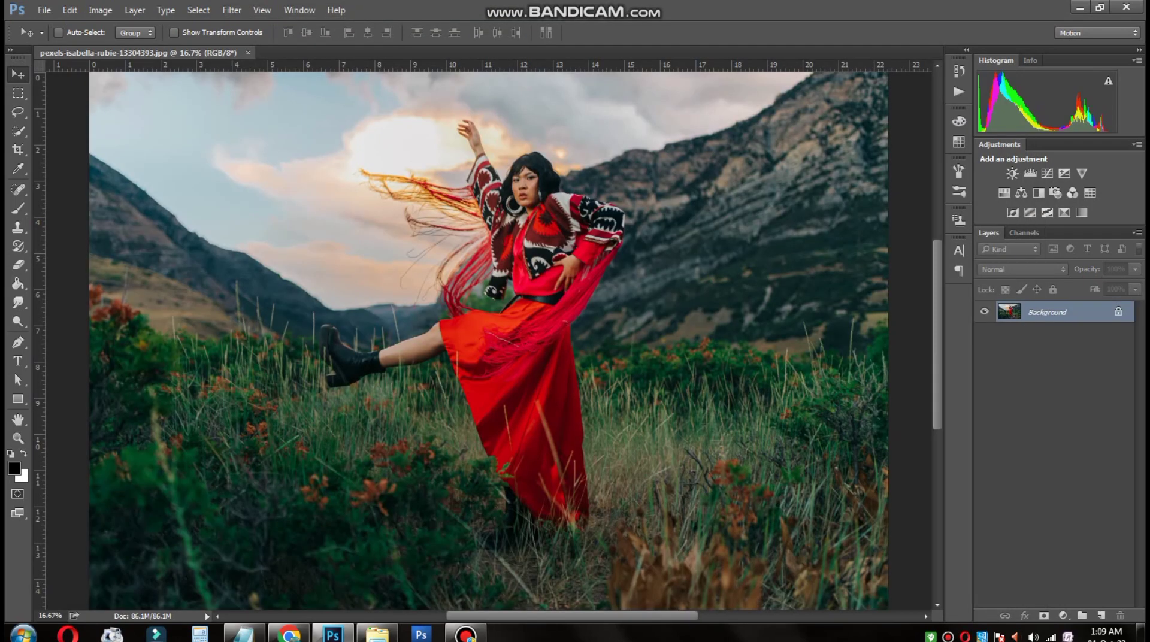
Step: Duplicate the Background layer and convert the copy to a smart object
right_click(1065, 311)
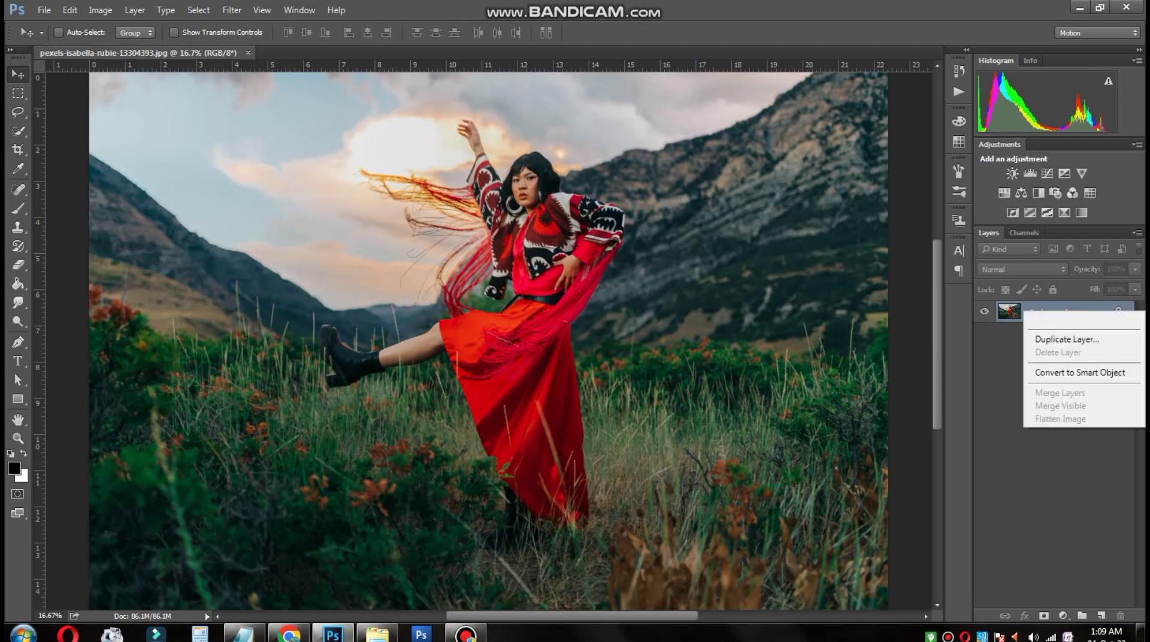
left_click(1075, 372)
left_click_drag(1053, 312, 1101, 615)
right_click(1054, 312)
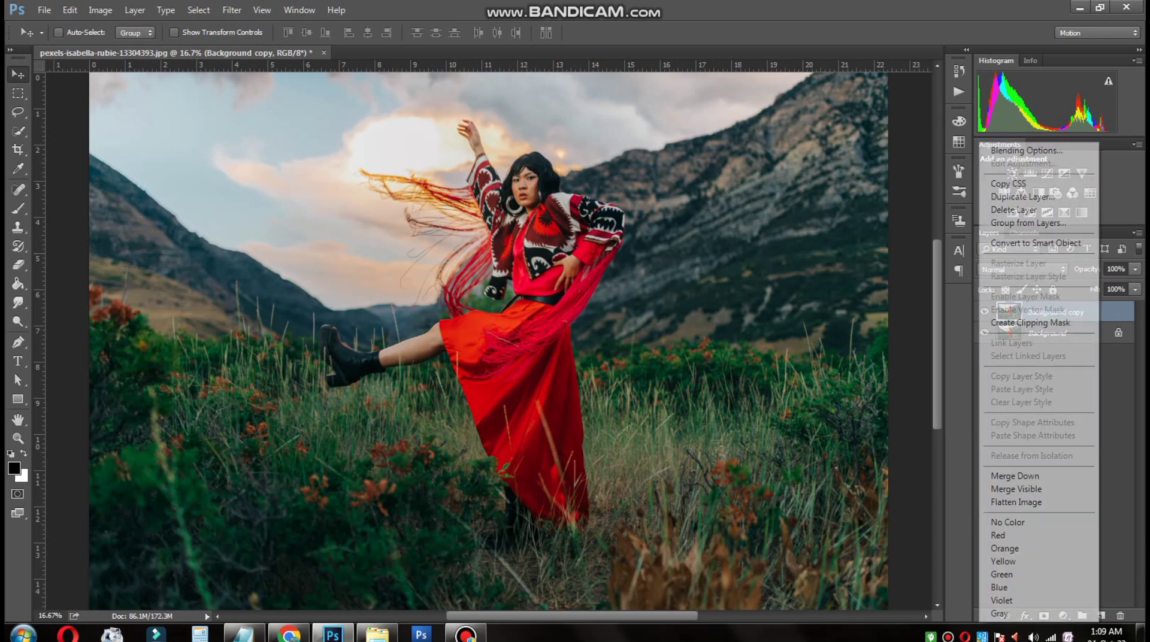
left_click(1039, 242)
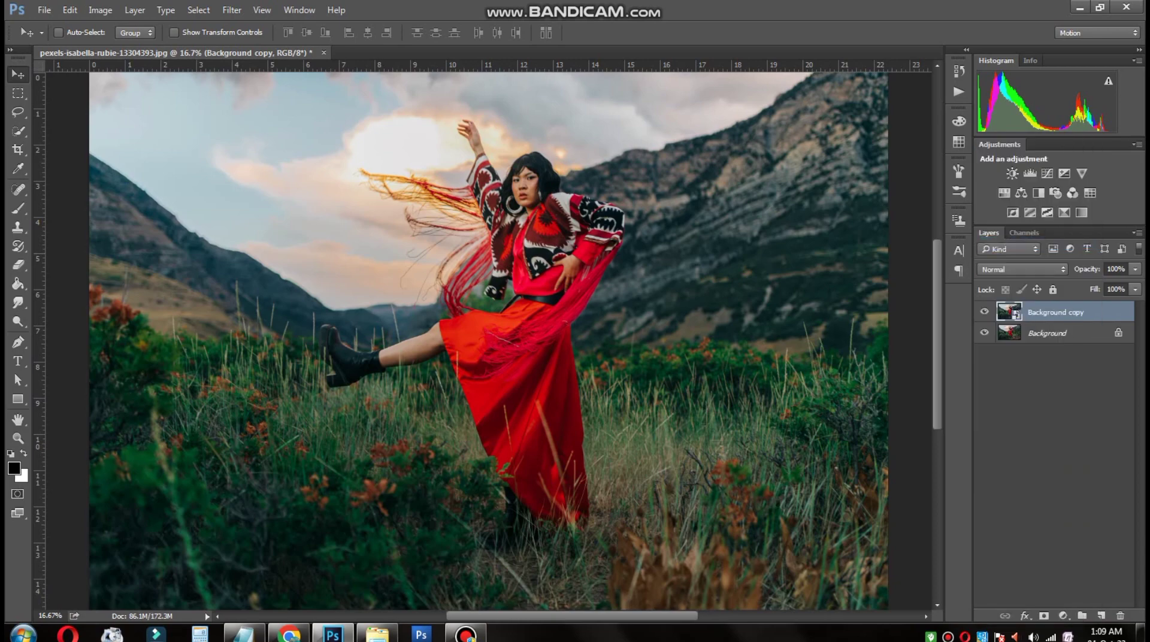
Step: Open the Camera Raw filter on the layer copy and set Temperature to +8 and Tint to -8
left_click(232, 9)
left_click(257, 93)
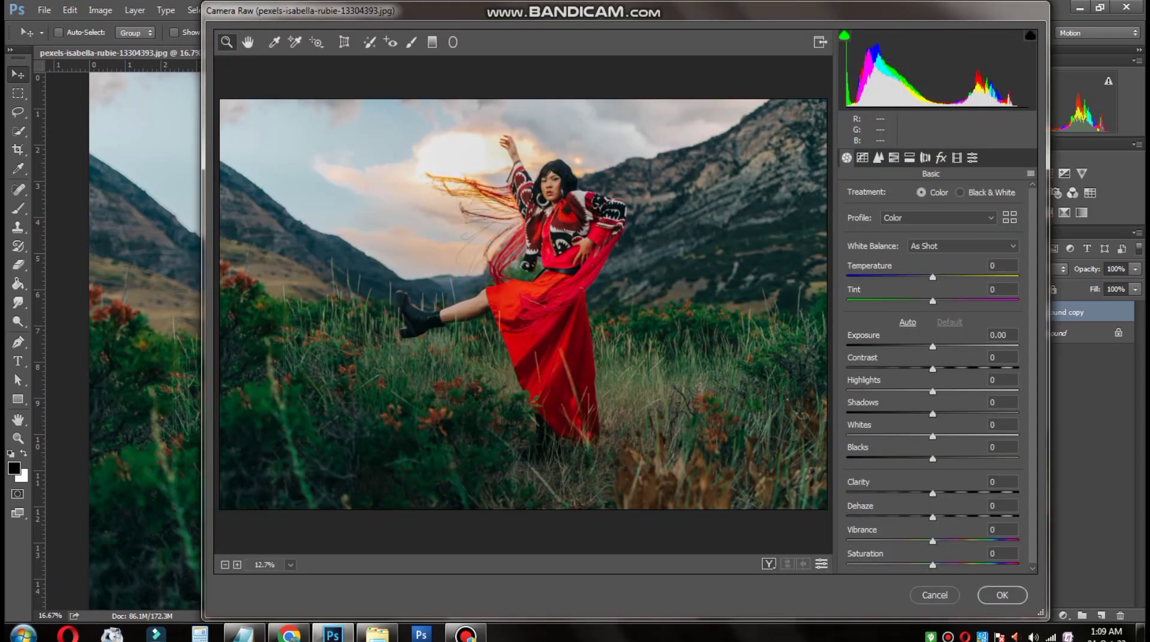
left_click_drag(932, 277, 925, 301)
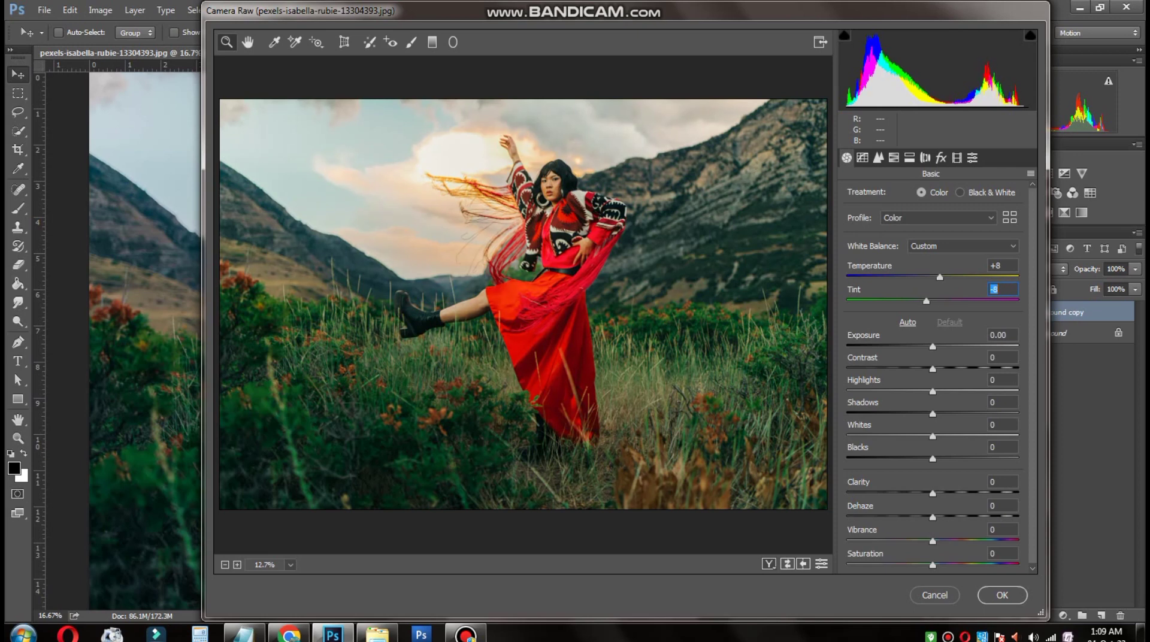
Step: Set the basic tone values to Exposure 0.00 and Contrast +10
left_click_drag(932, 347, 929, 347)
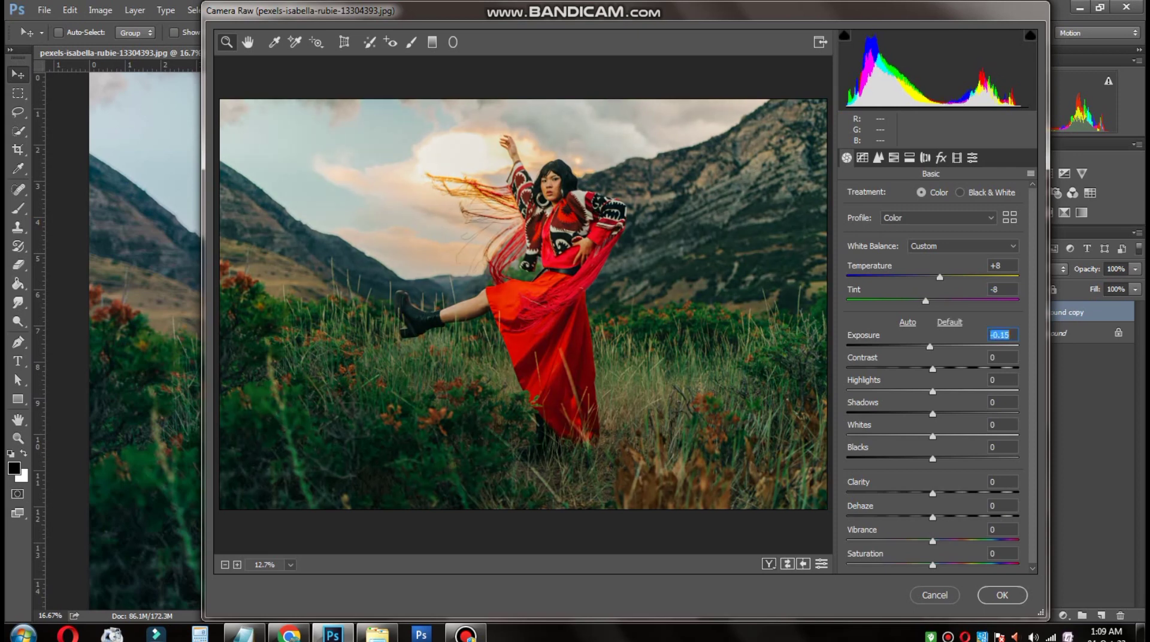
type("0")
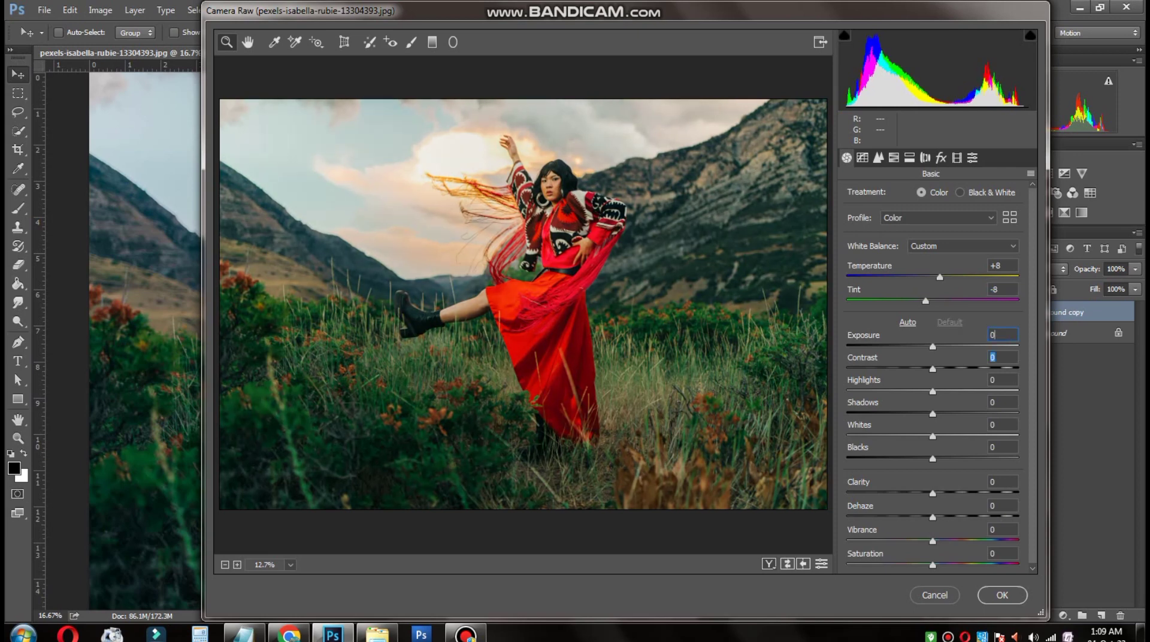
type("1")
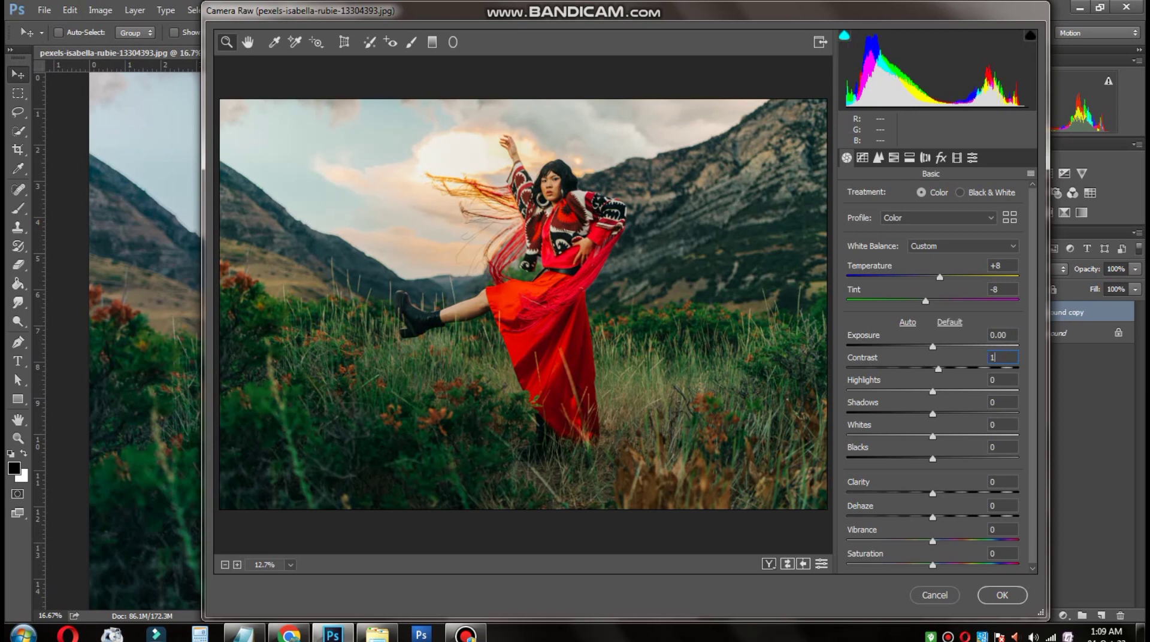
type("0")
Step: Darken the photo's Shadows to -42 in the basic adjustments
key("Tab")
key("Tab")
type("-20")
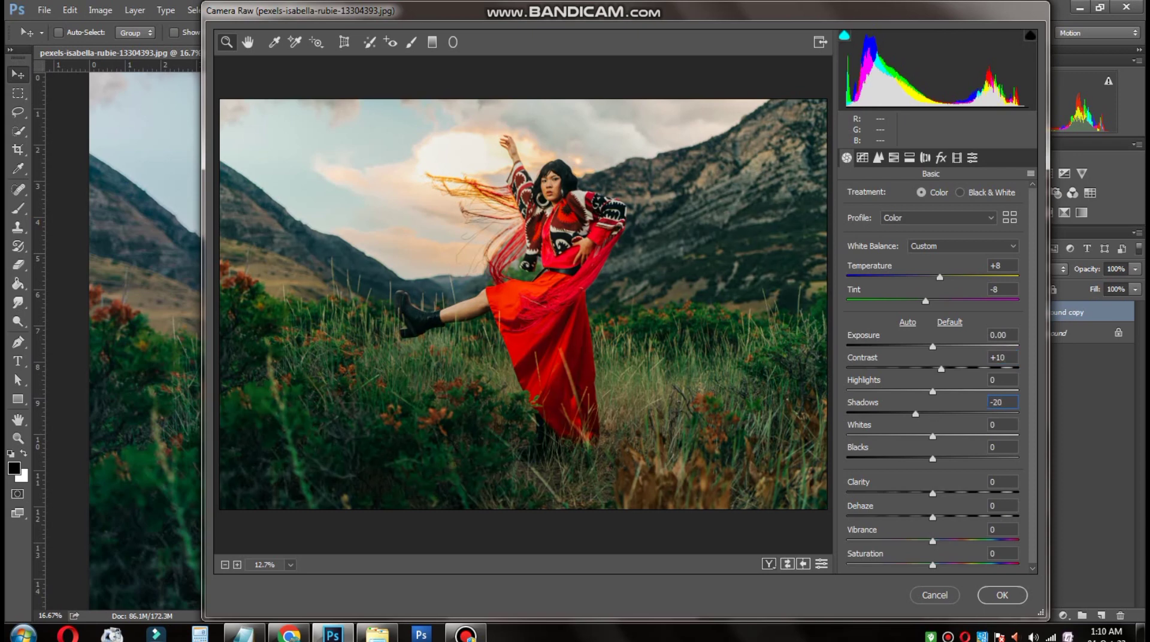
left_click_drag(915, 414, 896, 414)
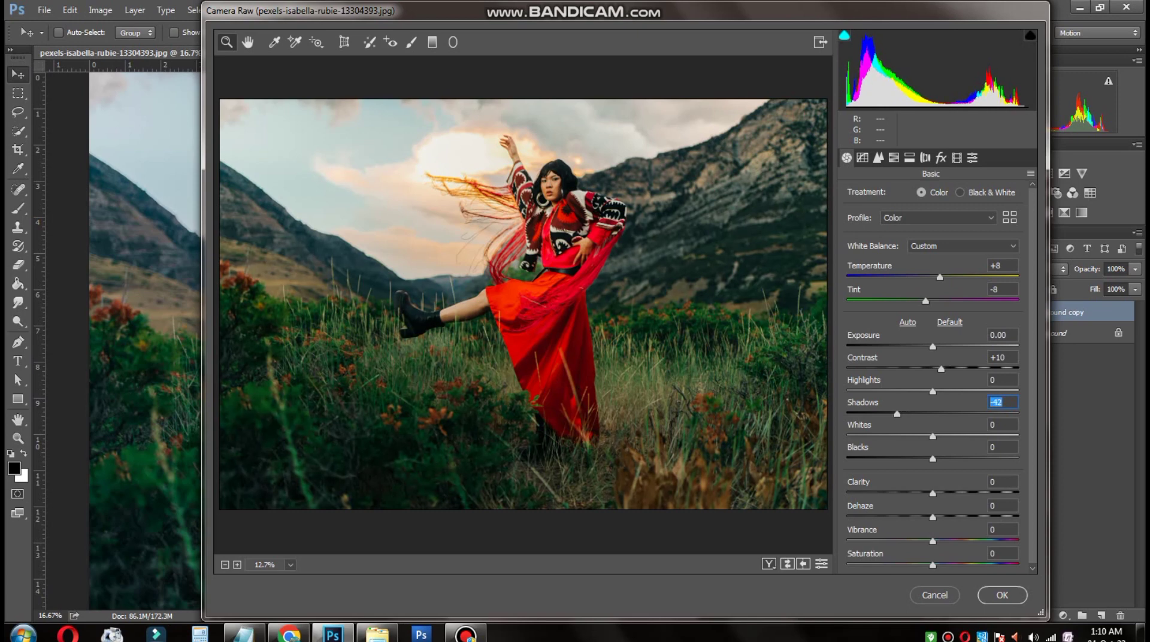
Step: Set Blacks to -10 and Clarity to +10 in the basic adjustments
left_click_drag(932, 459, 916, 458)
type("0-1010")
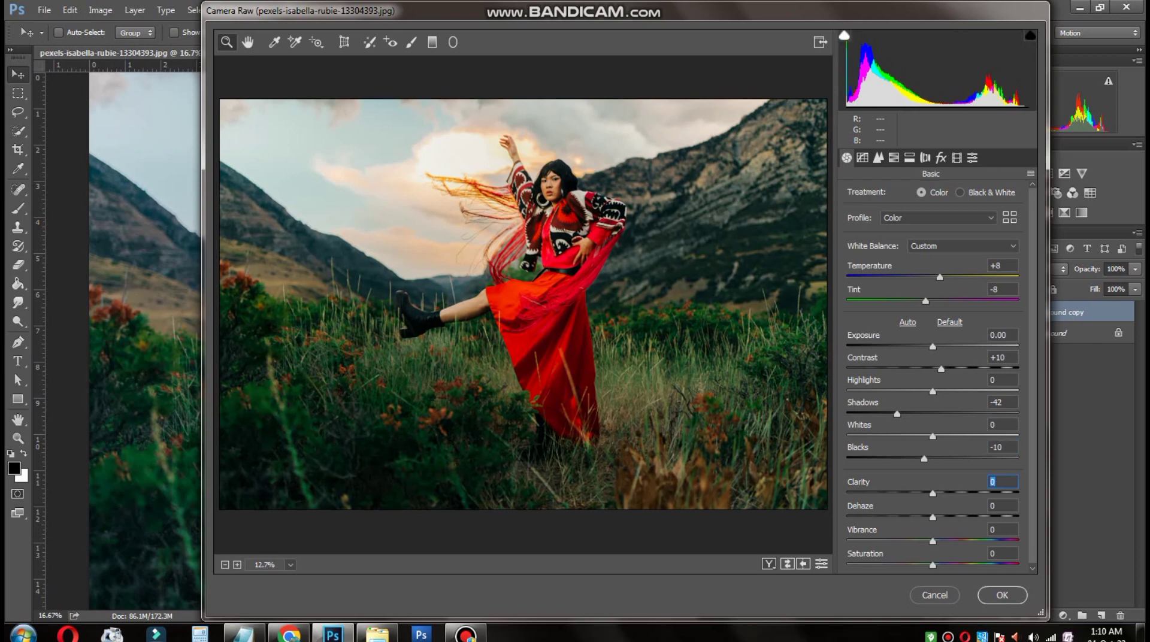
type("+10")
Step: In the HSL hue adjustments, set Yellows to -69 and Greens to +28, resetting Reds, Oranges, Aquas and Blues to 0
left_click(894, 158)
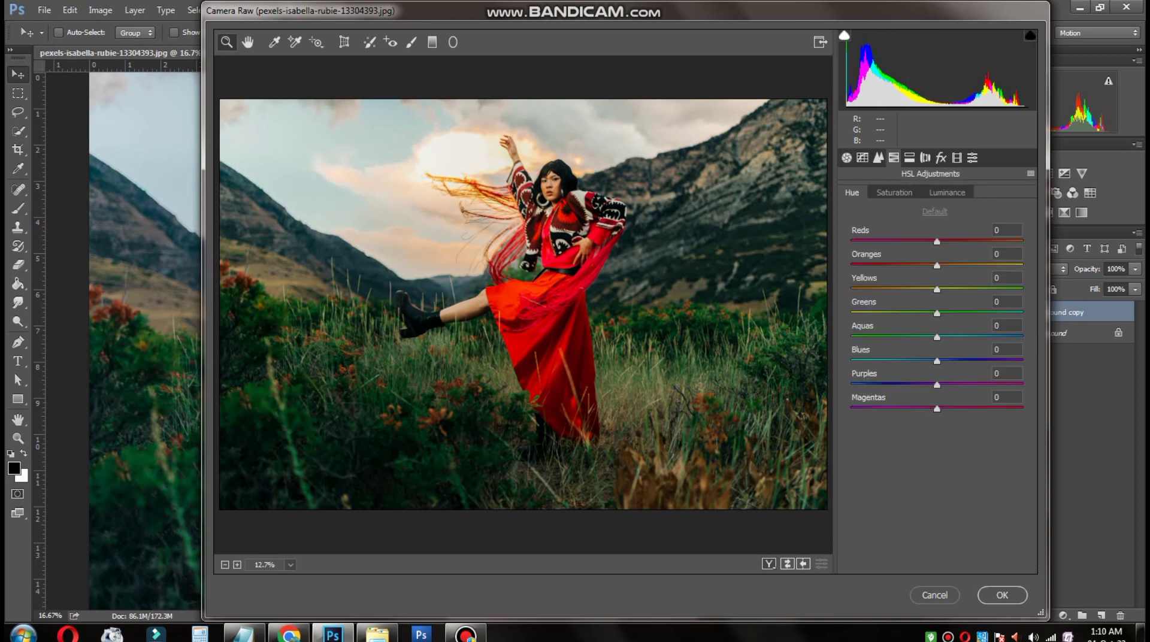
left_click_drag(937, 242, 995, 265)
type("00")
left_click_drag(936, 289, 877, 289)
left_click_drag(937, 313, 859, 337)
double_click(860, 337)
left_click_drag(936, 361, 962, 361)
double_click(962, 361)
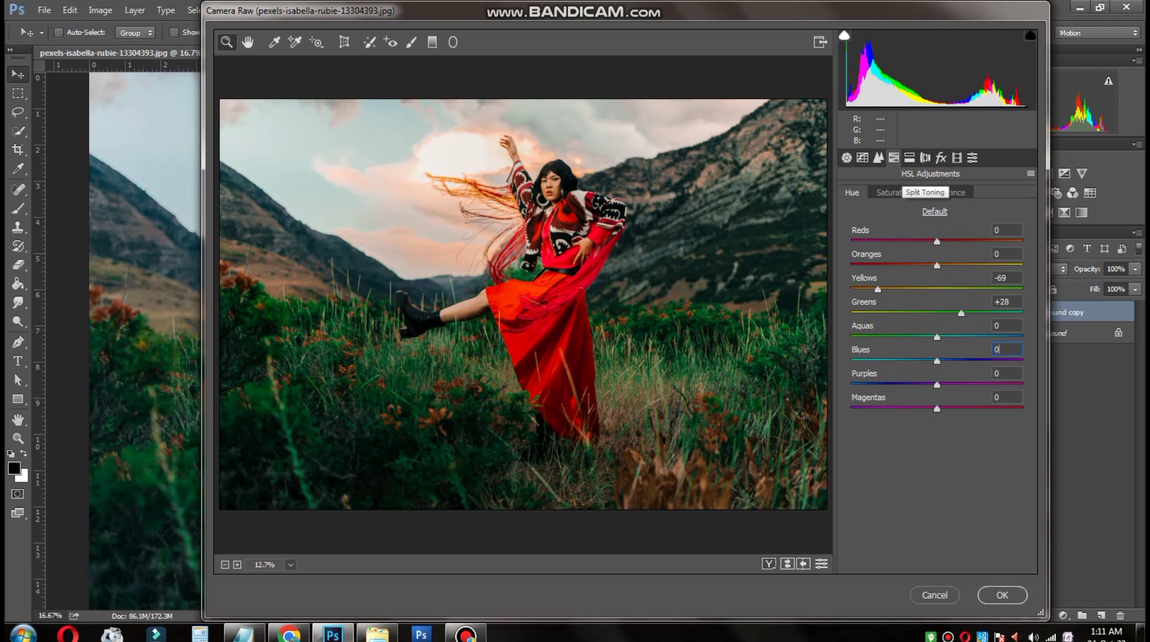
Step: Try lowering the HSL saturation of Reds to -35
left_click(924, 157)
left_click(894, 158)
left_click(894, 192)
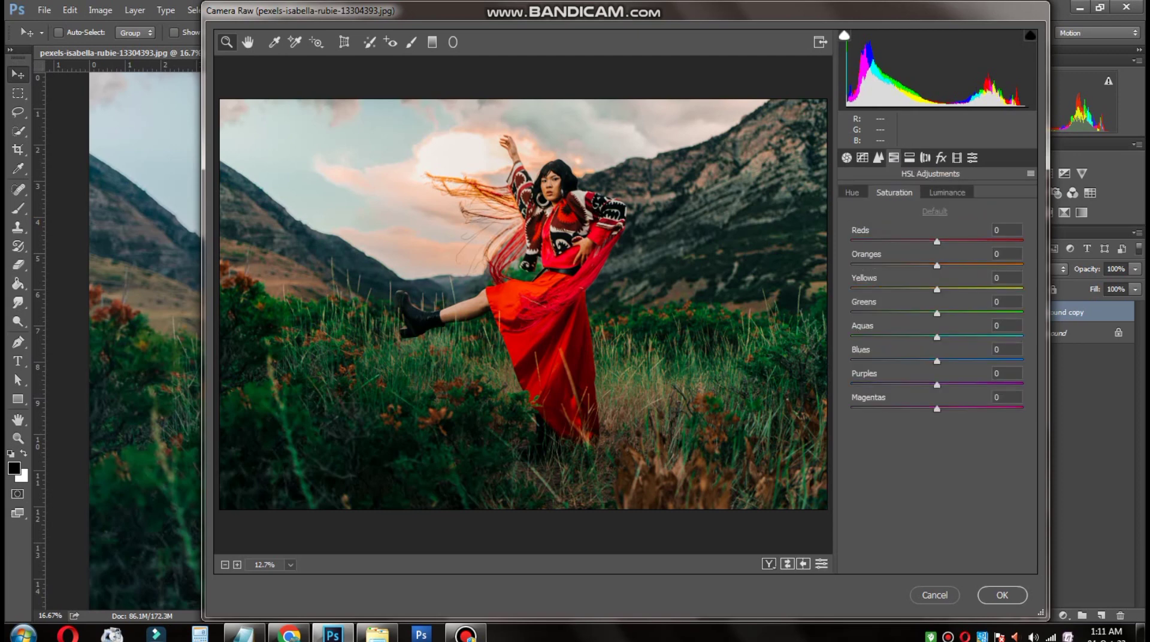
left_click(946, 192)
left_click(894, 192)
mouse_move(936, 241)
left_mouse_down()
mouse_move(909, 241)
mouse_move(965, 241)
mouse_move(900, 242)
mouse_move(973, 242)
mouse_move(885, 241)
mouse_move(928, 241)
left_mouse_up()
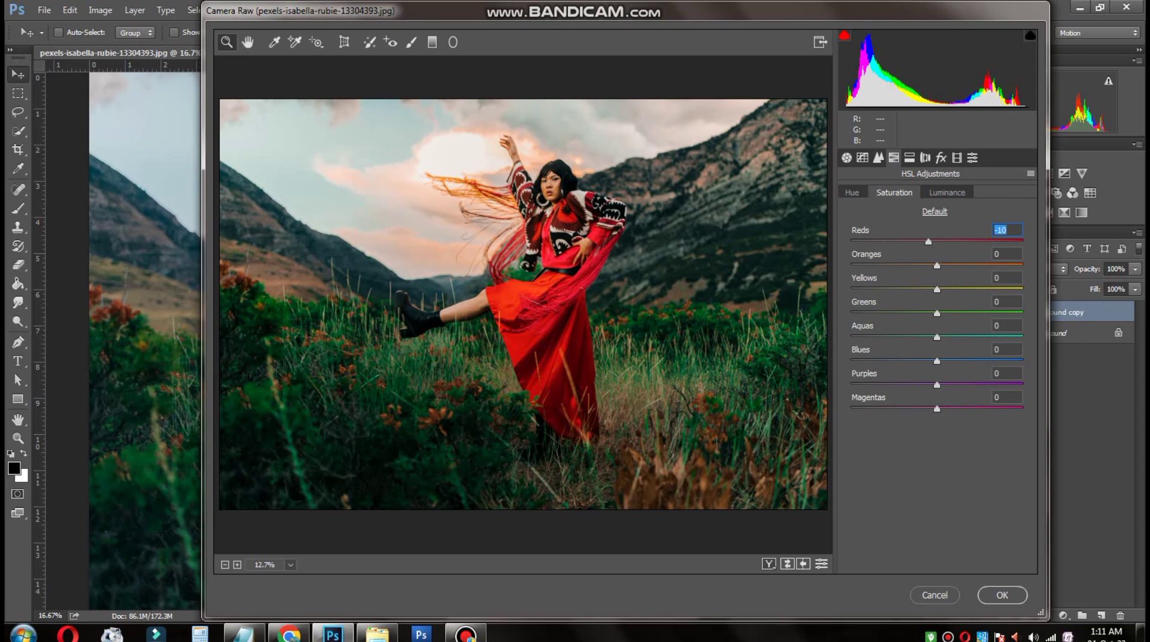
type("-20")
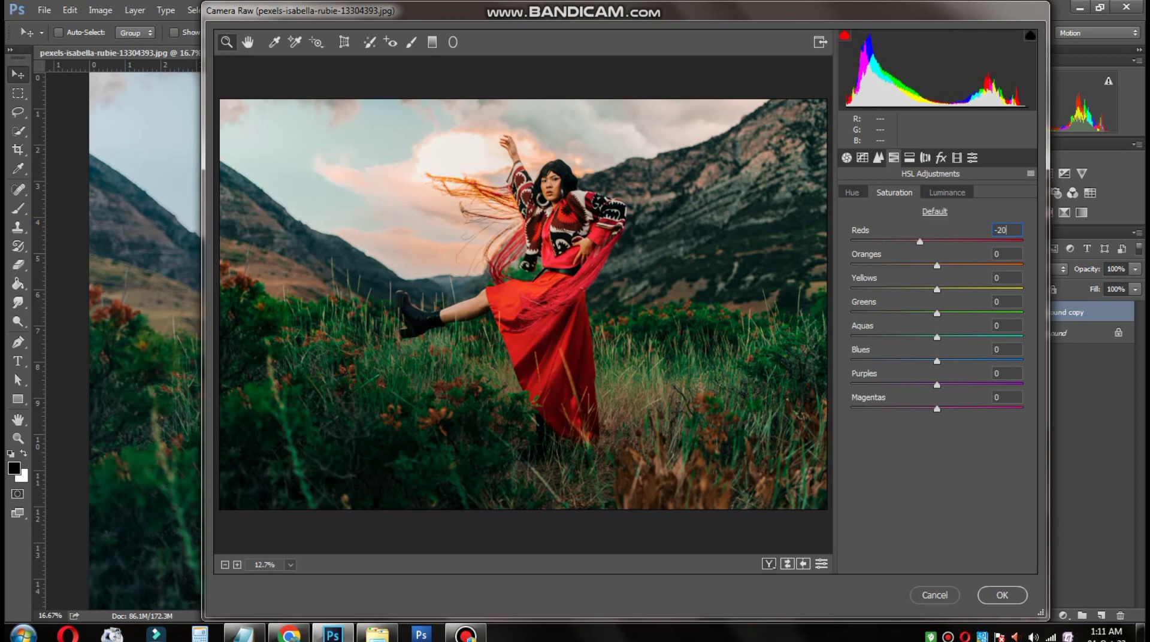
mouse_move(919, 241)
left_mouse_down()
mouse_move(875, 241)
mouse_move(950, 241)
mouse_move(896, 241)
mouse_move(939, 241)
mouse_move(909, 241)
left_mouse_up()
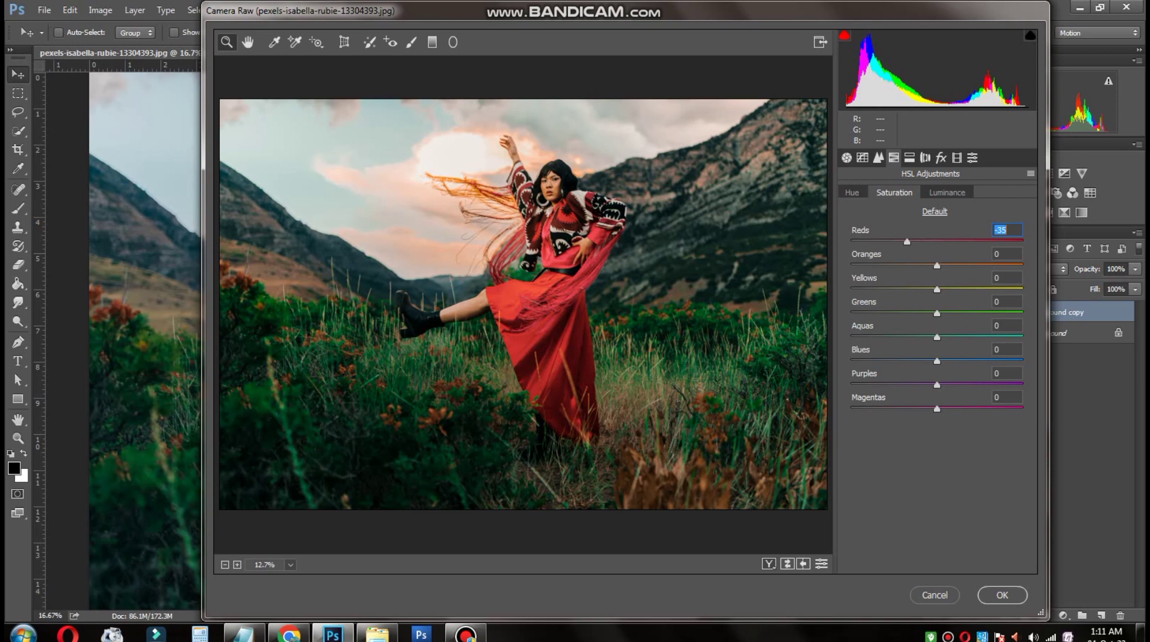
Step: Reset the Reds saturation to 0 and set the Oranges saturation to -30
left_click_drag(937, 265, 910, 265)
key("shift+Tab")
type("0")
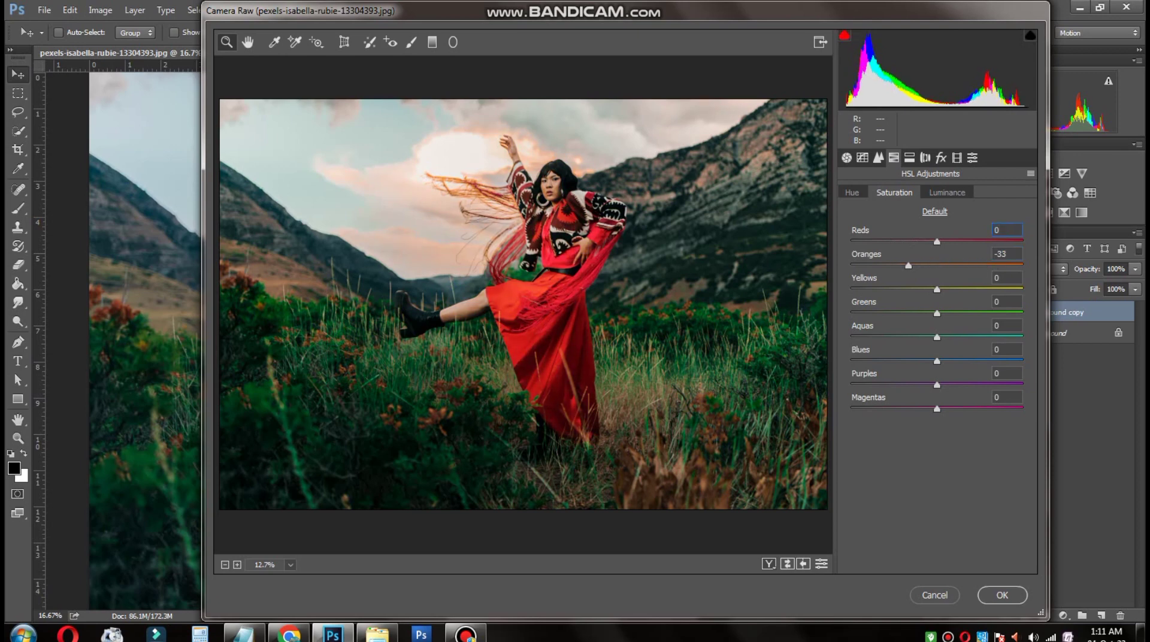
key("Tab")
key("Down")
key("Down")
key("Down")
mouse_move(907, 266)
left_mouse_down()
mouse_move(932, 265)
mouse_move(921, 265)
left_mouse_up()
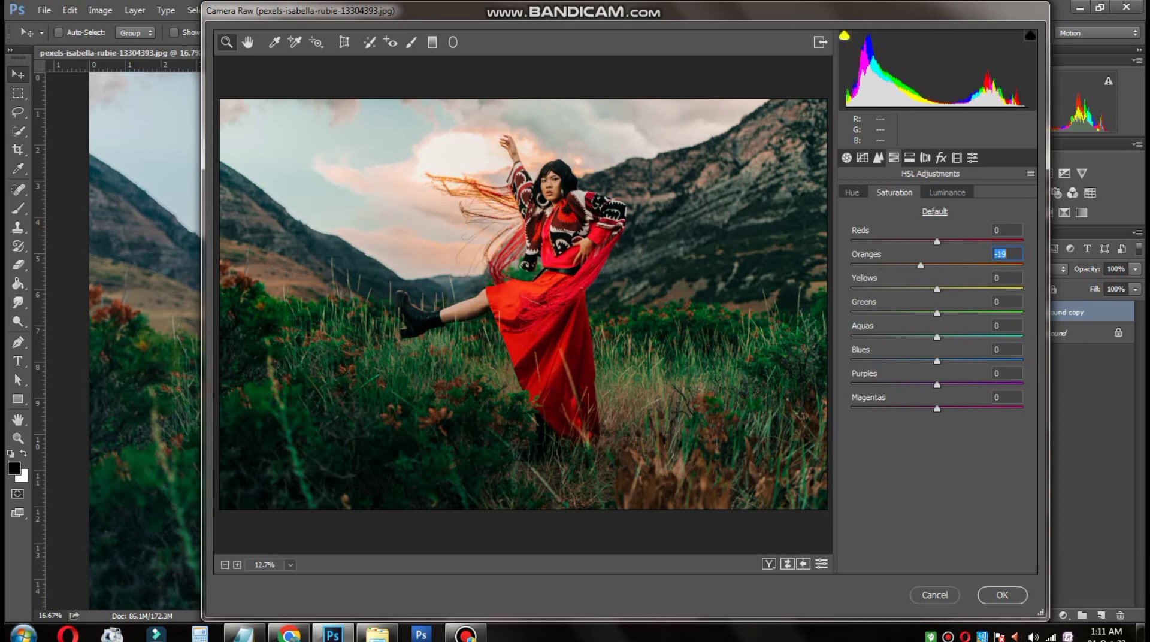
key("Down")
key("Down")
key("Down")
key("Down")
type("-30")
Step: Set the saturation of Yellows to -100 and Greens to -99, adjust Aquas, and reset Blues, Purples and Magentas
left_click_drag(936, 289, 851, 289)
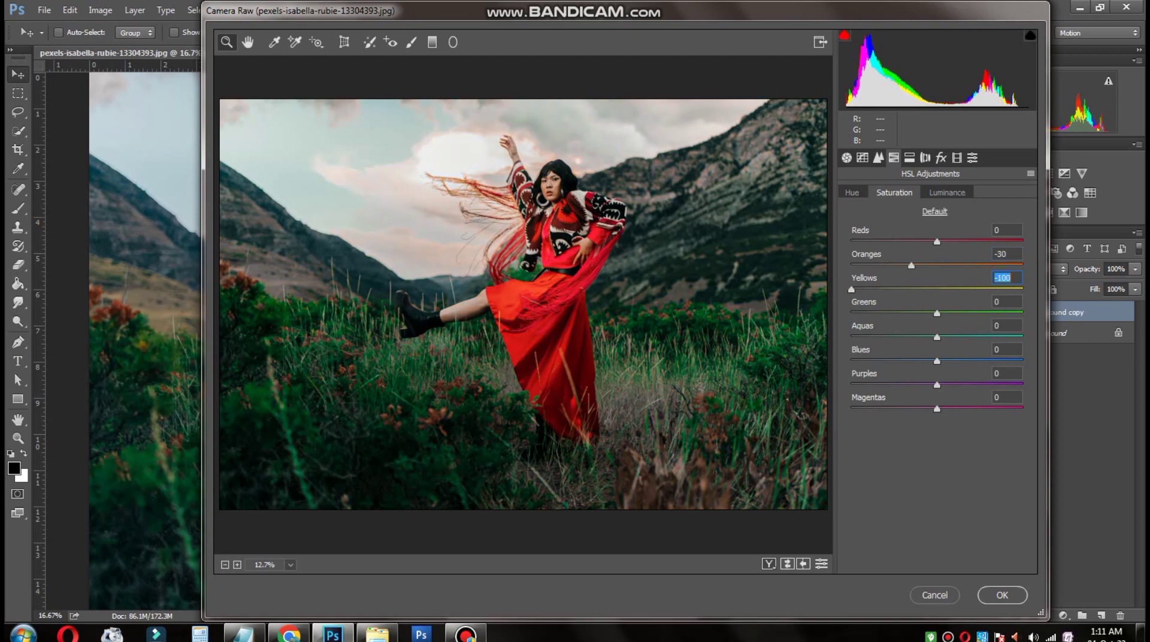
left_click_drag(936, 314, 851, 313)
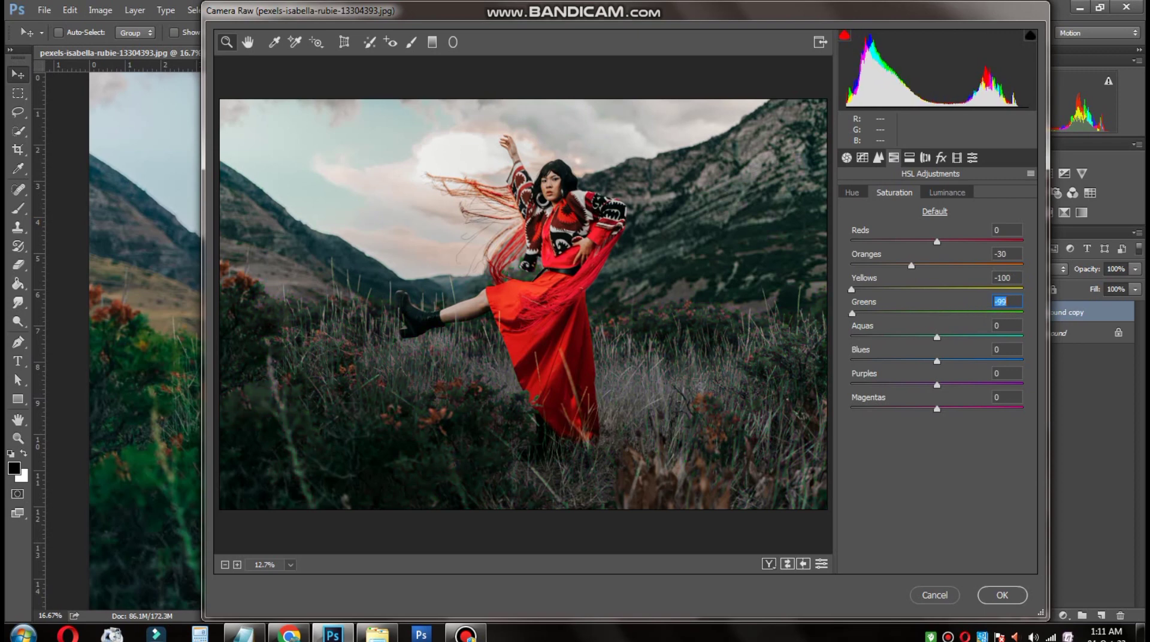
left_click_drag(936, 337, 1006, 409)
double_click(900, 361)
double_click(914, 385)
double_click(1006, 409)
Step: In the HSL luminance adjustments, set Reds to +3 and Oranges to +2
left_click(946, 193)
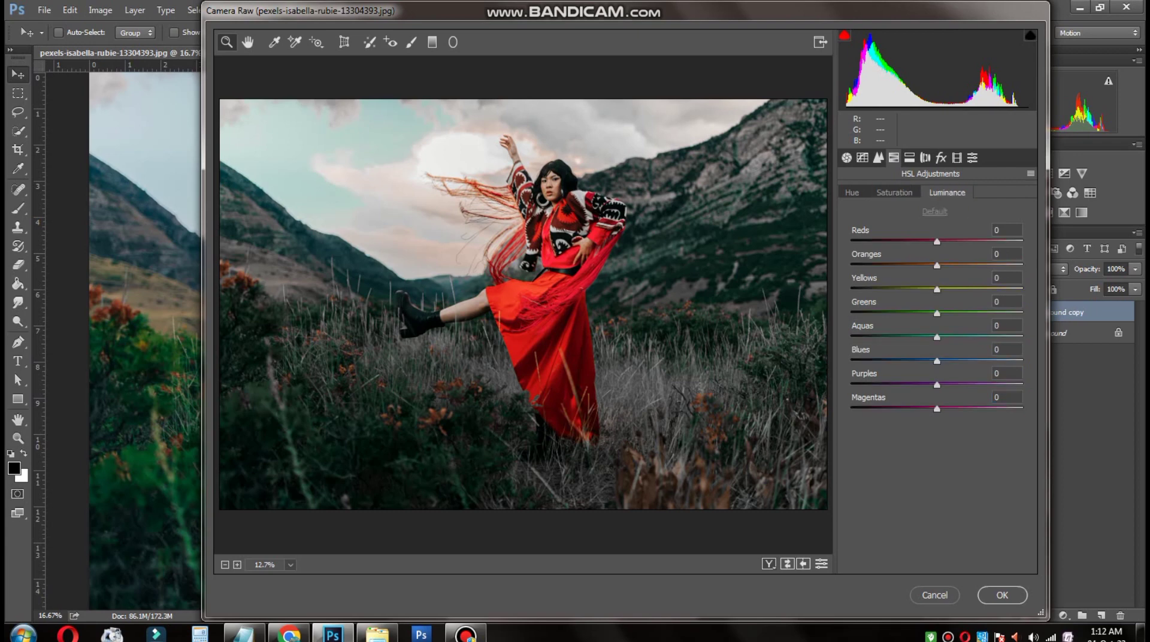
left_click_drag(936, 241, 924, 241)
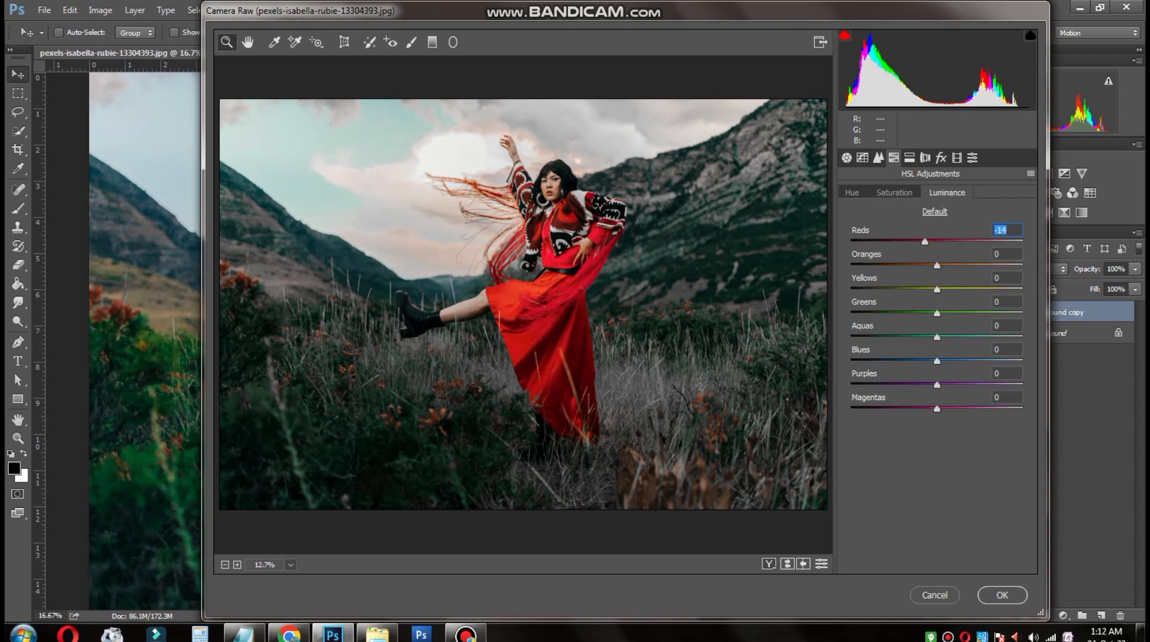
type("0")
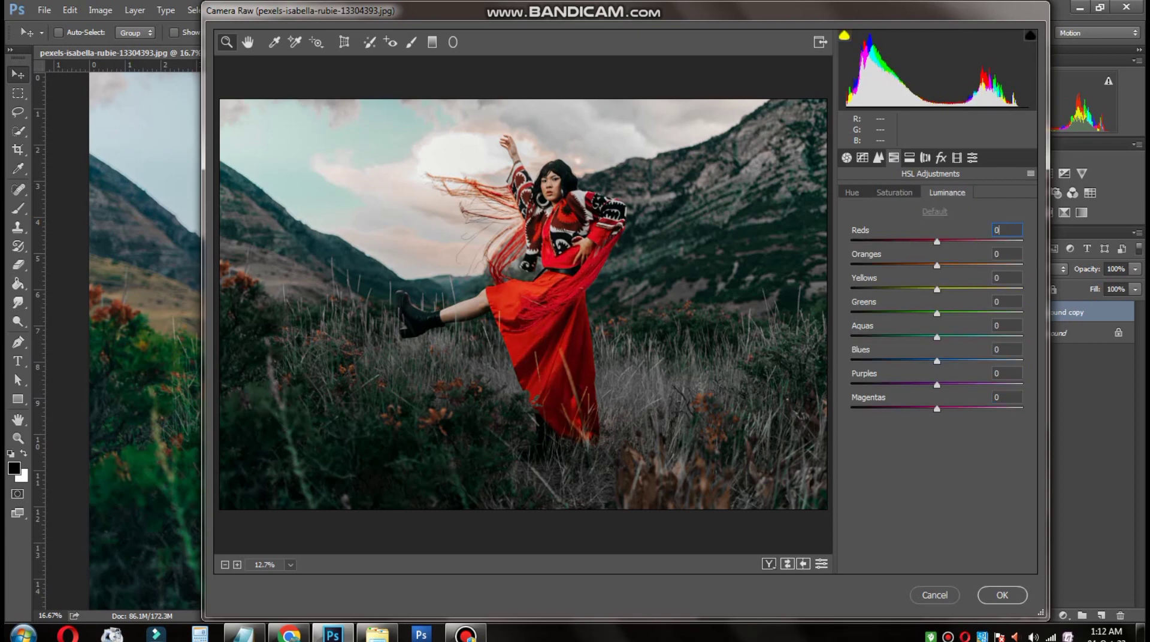
mouse_move(936, 241)
left_mouse_down()
mouse_move(964, 242)
mouse_move(939, 241)
left_mouse_up()
left_click_drag(936, 265, 866, 289)
type("0")
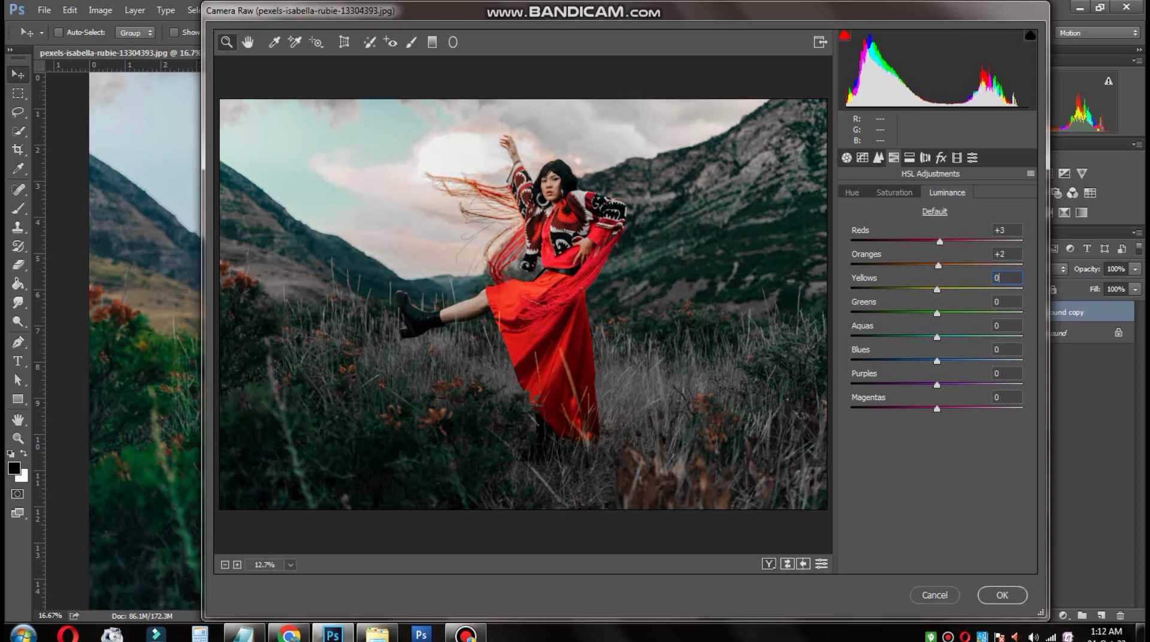
Step: Set the luminance of Yellows to +41 and Greens to +78, resetting Aquas, Blues, Purples and Magentas to 0
left_click_drag(936, 289, 1003, 313)
left_click_drag(936, 338, 1021, 361)
double_click(952, 337)
double_click(946, 337)
double_click(1021, 361)
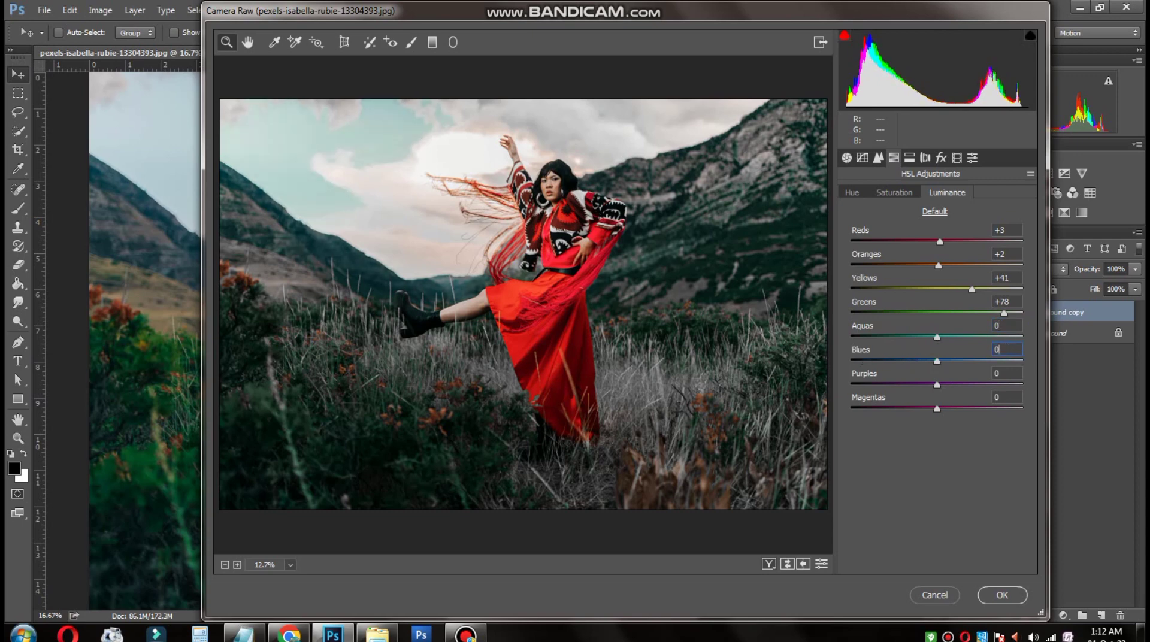
left_click_drag(936, 385, 1018, 409)
double_click(901, 385)
type("0")
Step: Refine the HSL hue values to Yellows -84, Greens +86 and Aquas +100
left_click(852, 193)
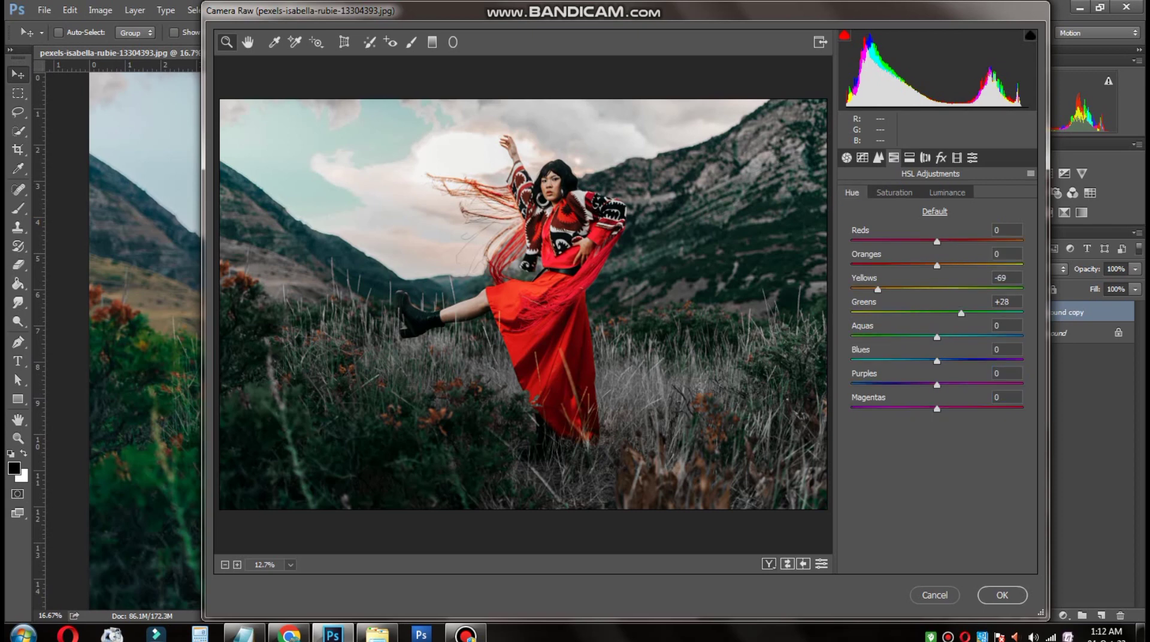
left_click_drag(878, 289, 850, 290)
mouse_move(961, 313)
left_mouse_down()
mouse_move(851, 313)
mouse_move(978, 313)
left_mouse_up()
mouse_move(851, 289)
left_mouse_down()
mouse_move(1020, 289)
mouse_move(851, 290)
mouse_move(902, 289)
mouse_move(865, 289)
left_mouse_up()
double_click(953, 289)
left_click_drag(978, 313, 1010, 313)
left_click_drag(936, 338, 1022, 337)
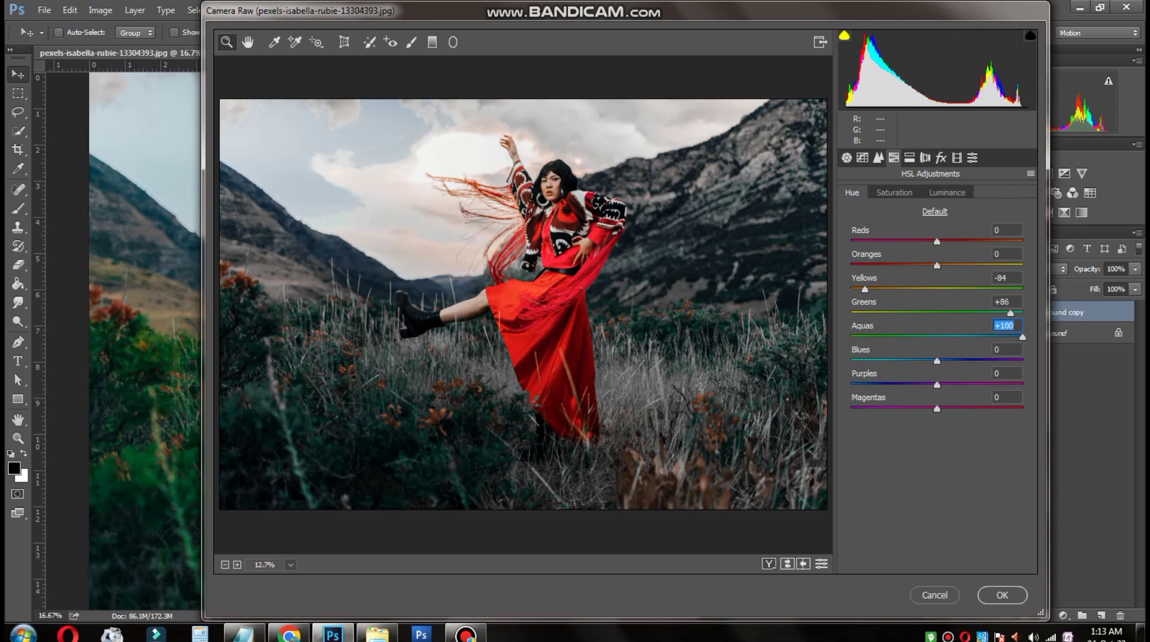
Step: Try hue shifts on Blues, Purples and Magentas and reset all three to 0
left_click_drag(936, 361, 1016, 385)
double_click(962, 361)
double_click(1016, 385)
mouse_move(937, 409)
left_mouse_down()
mouse_move(982, 409)
mouse_move(862, 409)
mouse_move(920, 409)
left_mouse_up()
double_click(919, 409)
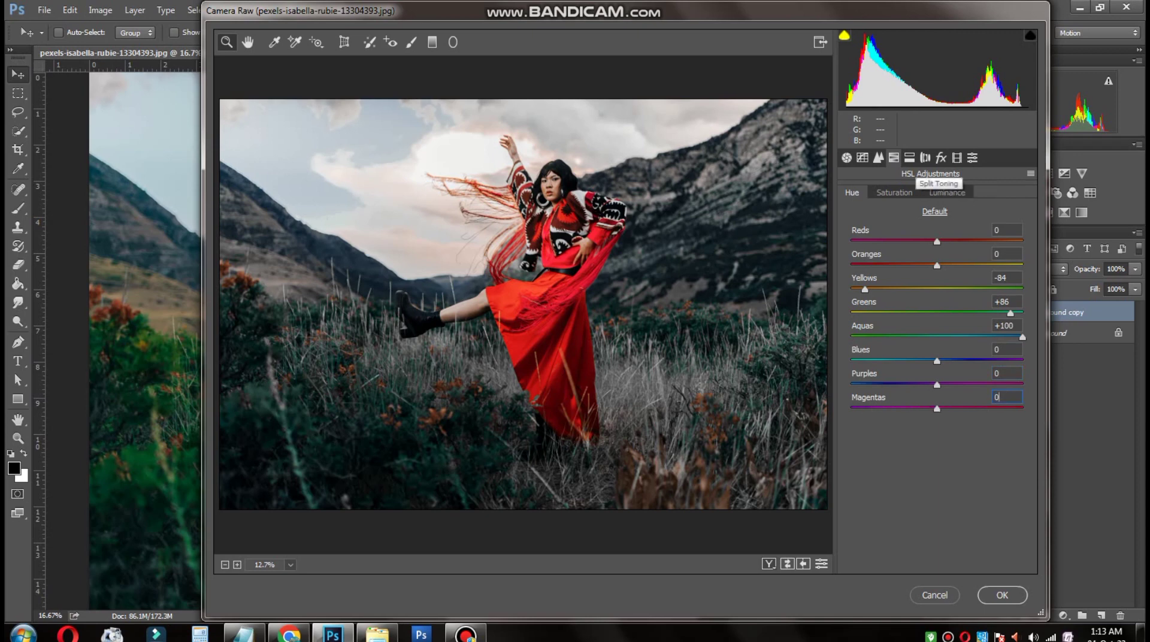
Step: Try split toning with Highlights hue 75, saturation 27 and balance +13, and reset these values to 0
left_click(909, 157)
left_click_drag(851, 216, 850, 240)
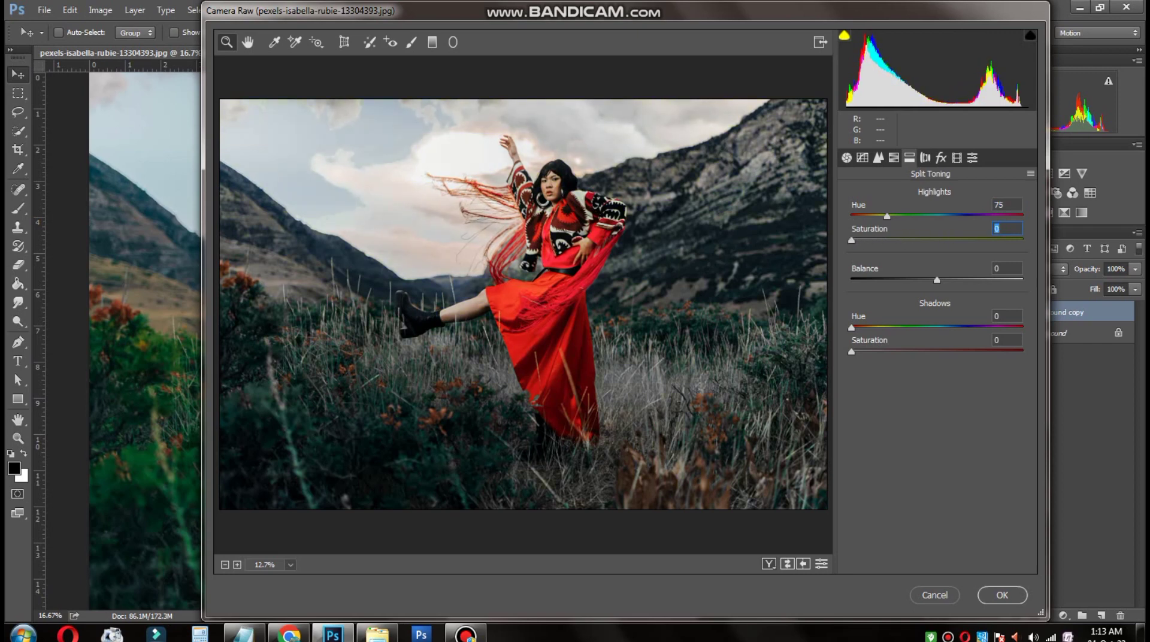
mouse_move(936, 280)
left_mouse_down()
mouse_move(902, 280)
mouse_move(948, 280)
left_mouse_up()
left_click_drag(851, 240, 897, 240)
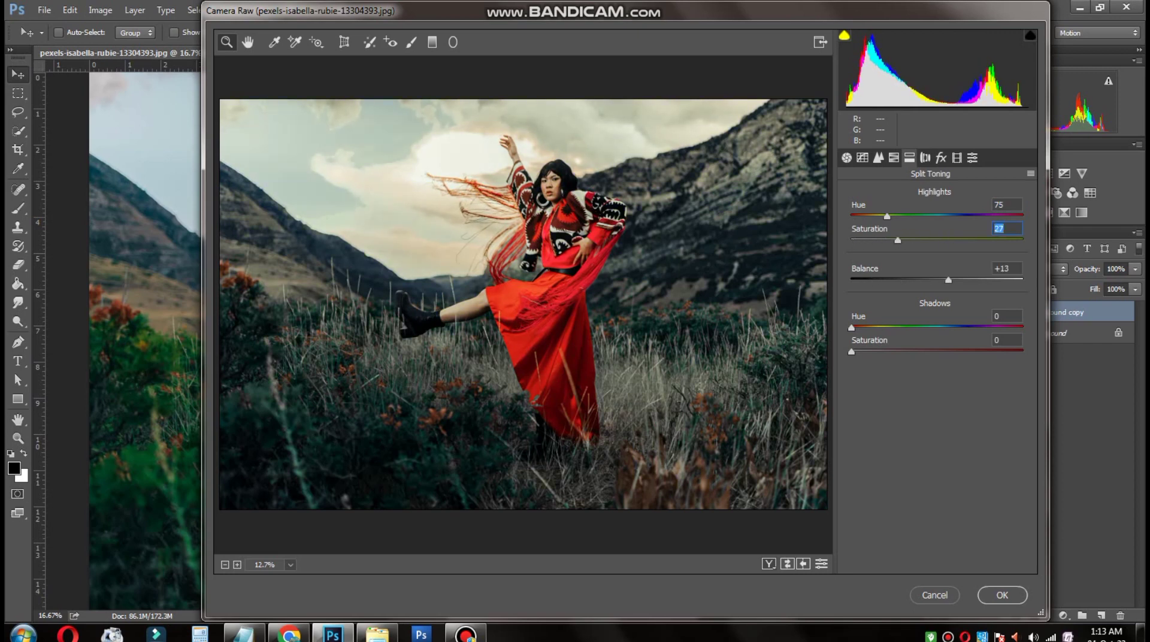
left_click_drag(948, 279, 860, 279)
type("0")
key("shift+Tab")
type("0")
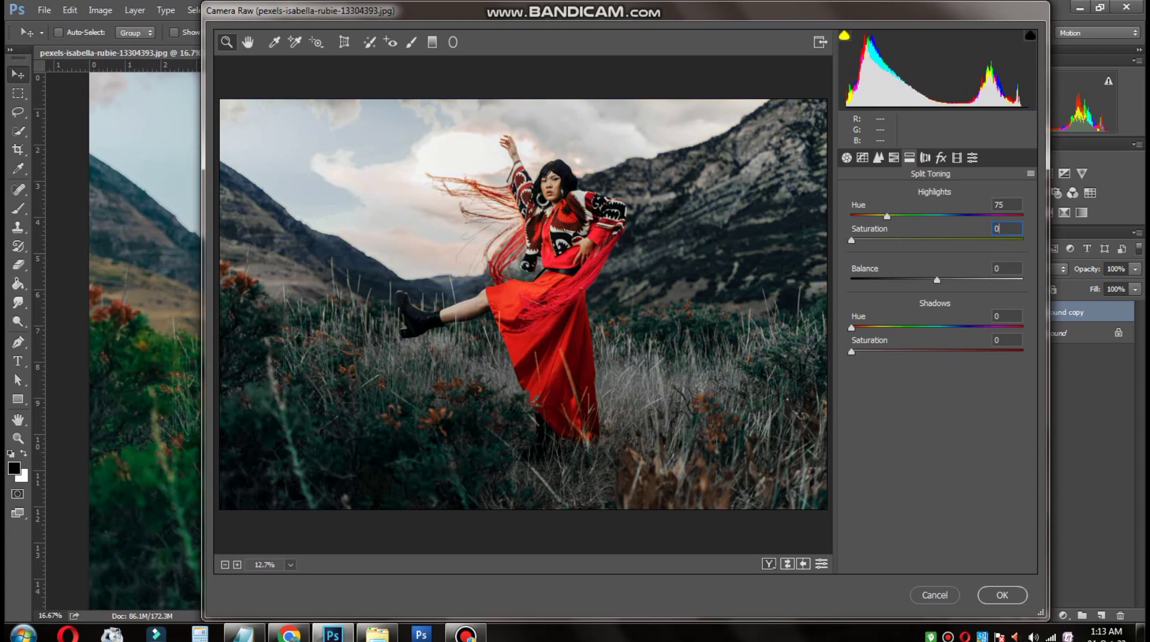
key("shift+Tab")
type("0")
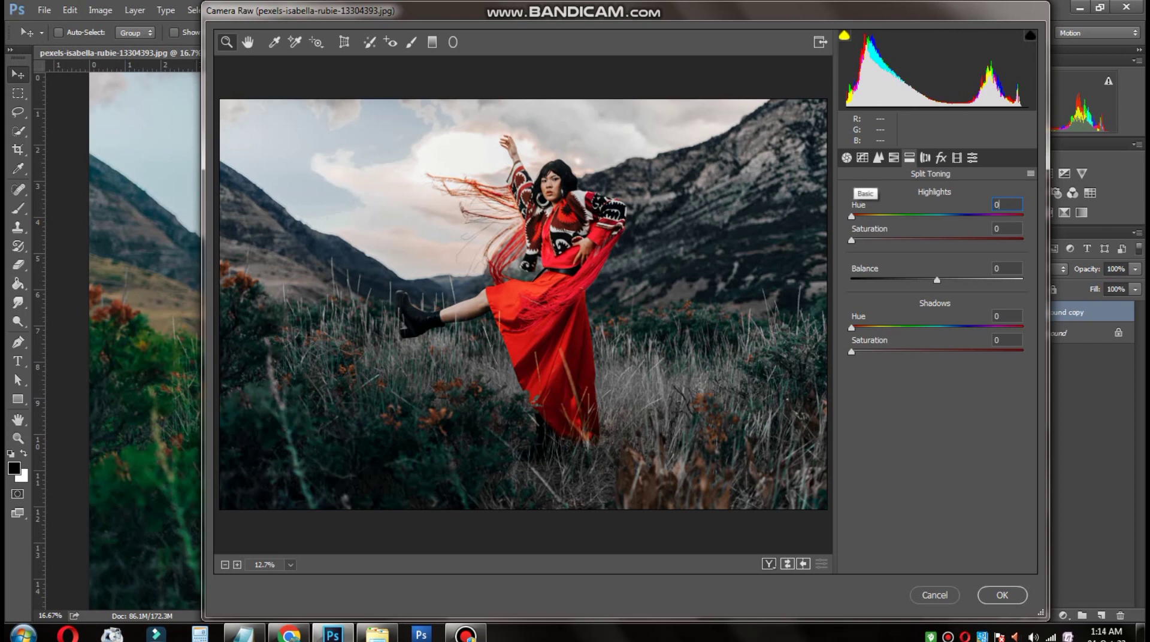
Step: Save all current settings as a user preset named "Row color tone" plus the creator's first name, and apply the Camera Raw filter
left_click(846, 158)
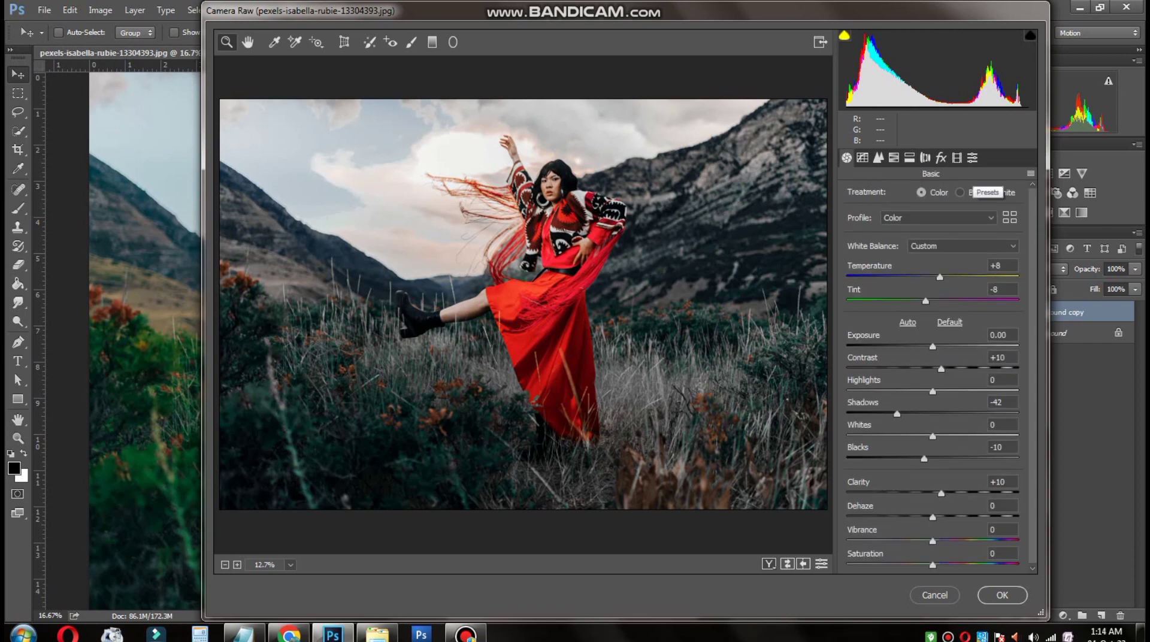
left_click(972, 158)
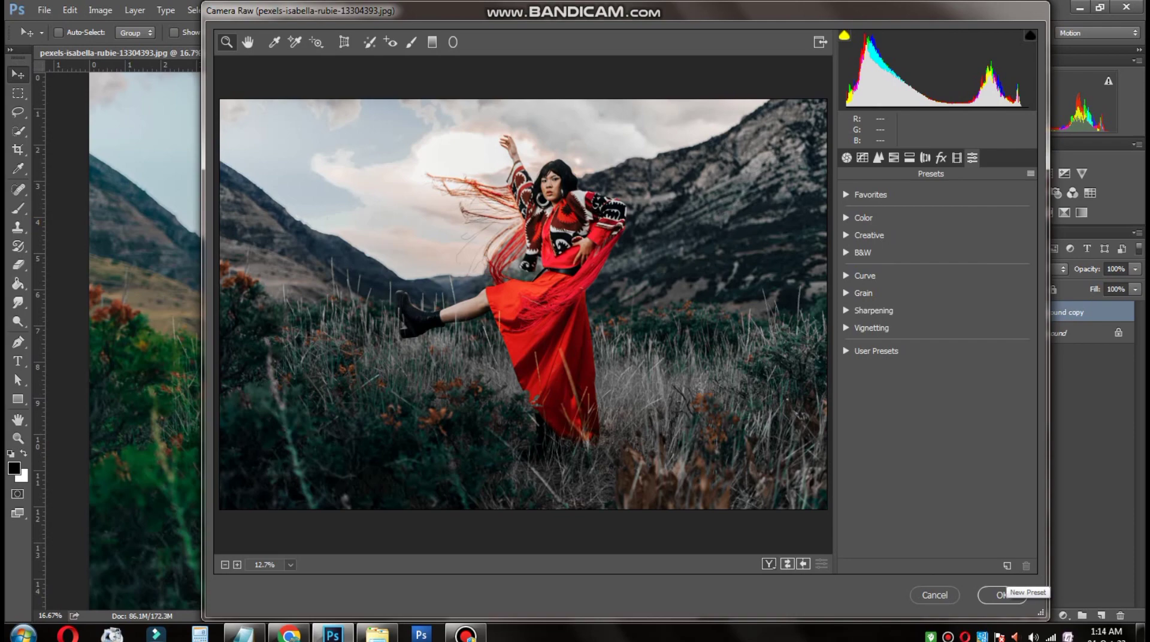
left_click(1007, 566)
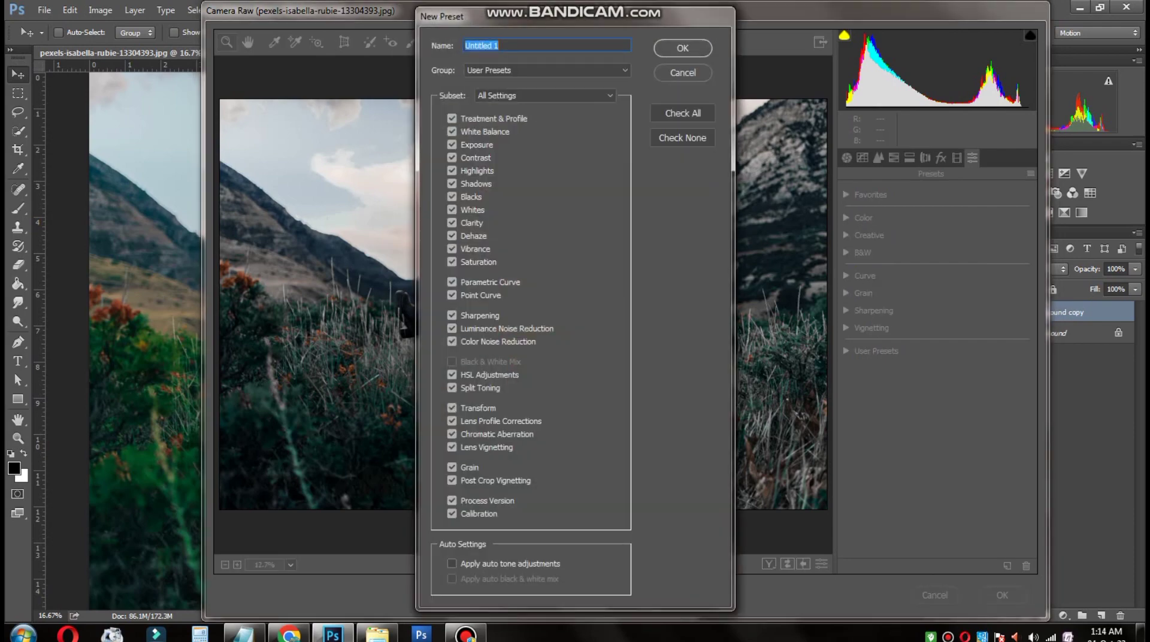
type("Row color tone sumit")
left_click(547, 71)
left_click(547, 71)
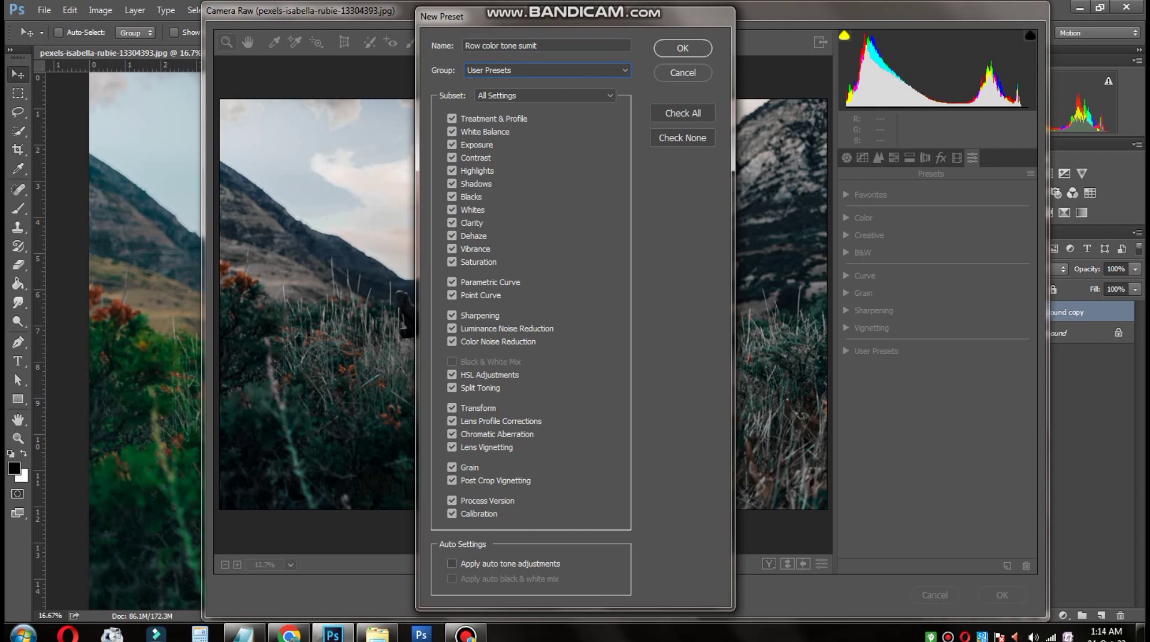
key("Return")
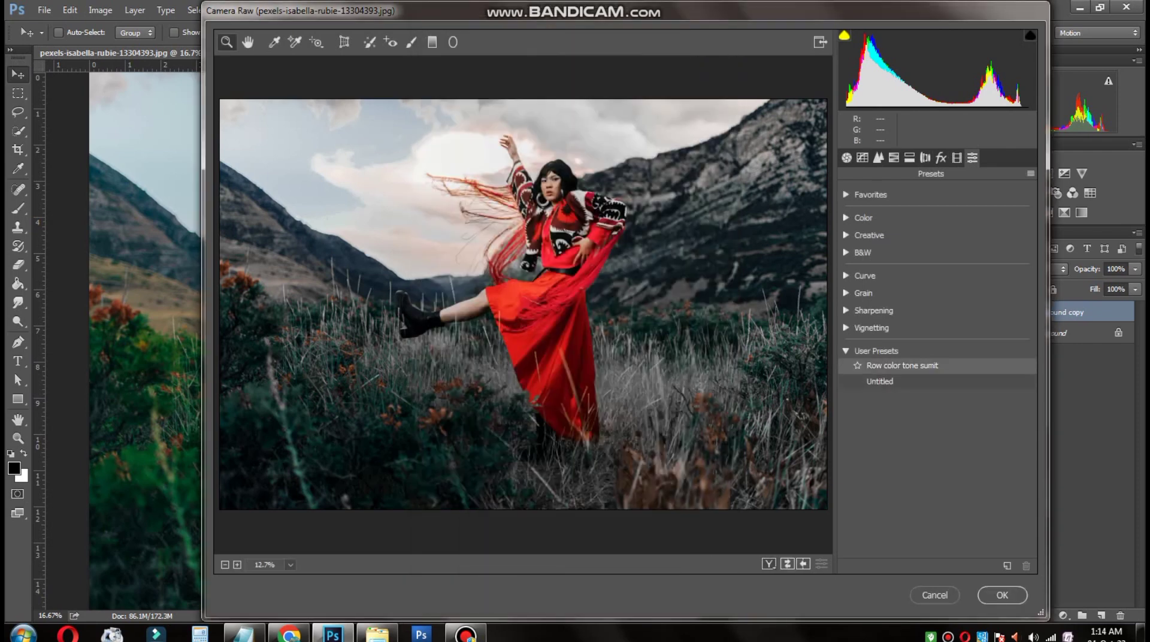
left_click(845, 350)
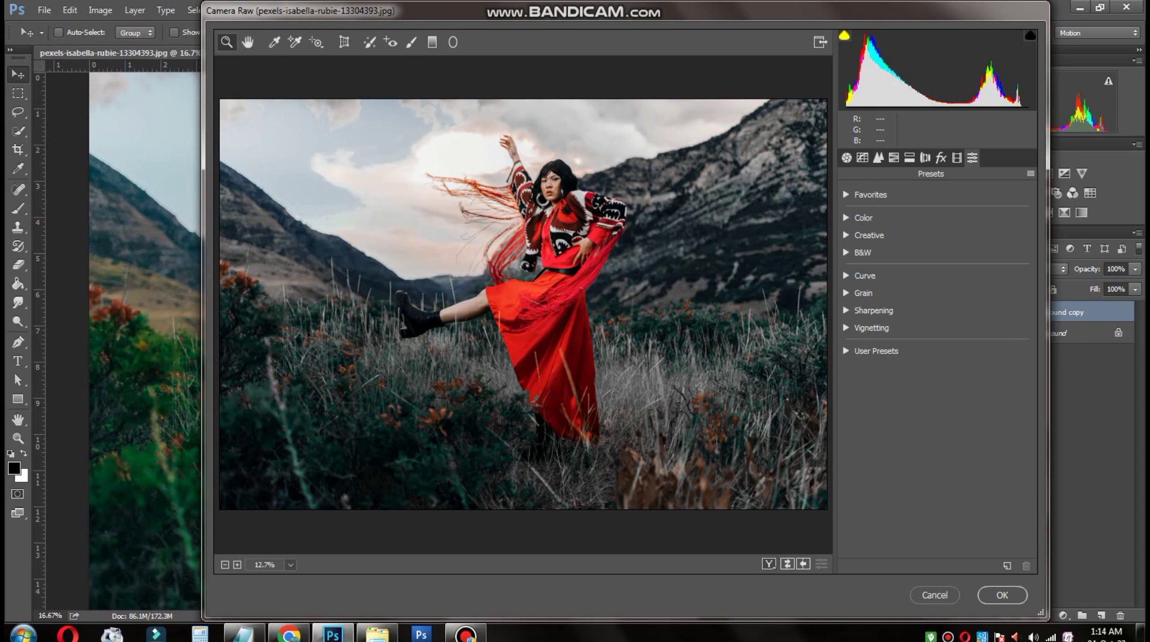
left_click(1001, 595)
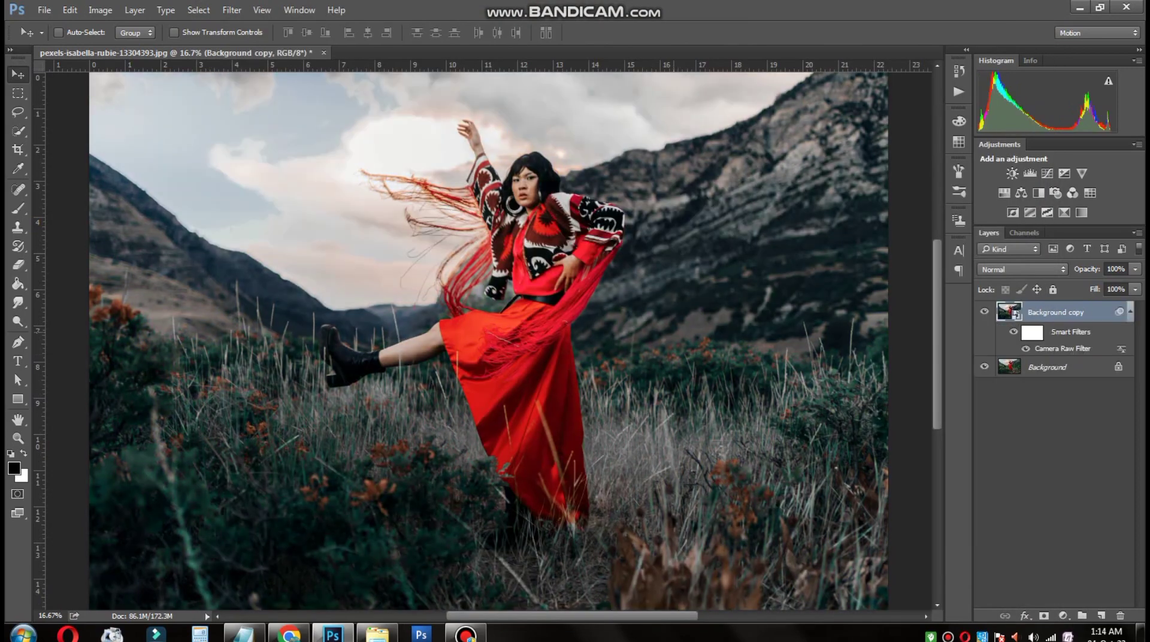
Step: Examine the graded portrait as a whole and in close-up around the woman's face, patterned jacket and red dress
scroll(674, 356, "down", 4)
scroll(495, 482, "up", 2)
scroll(495, 483, "down", 1)
scroll(453, 173, "up", 5)
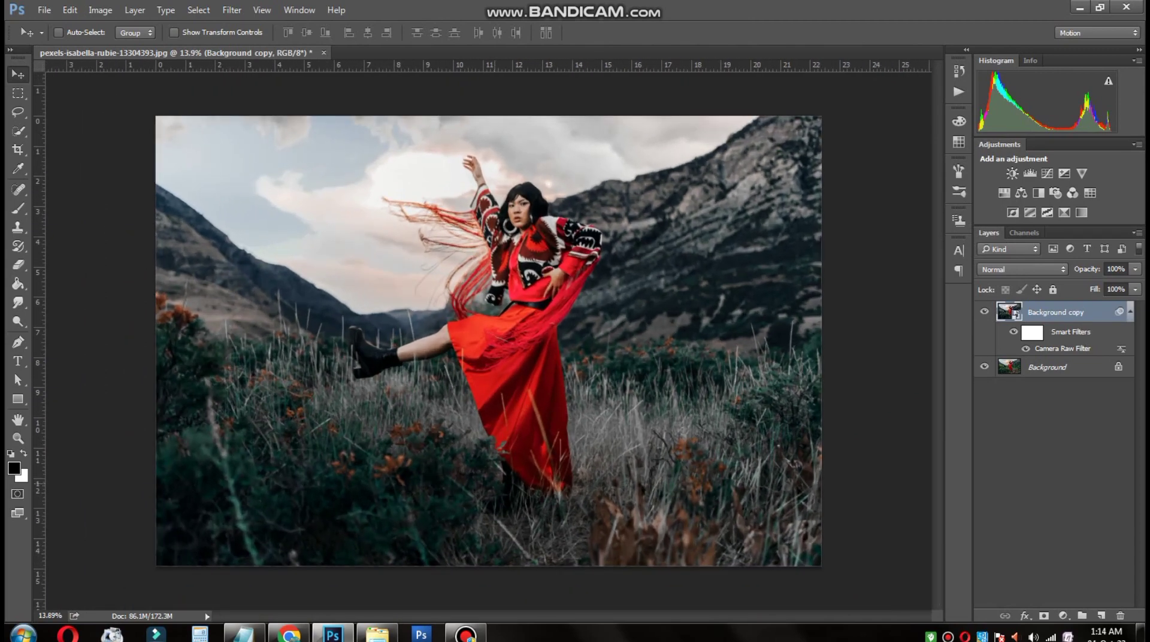
scroll(565, 304, "up", 3)
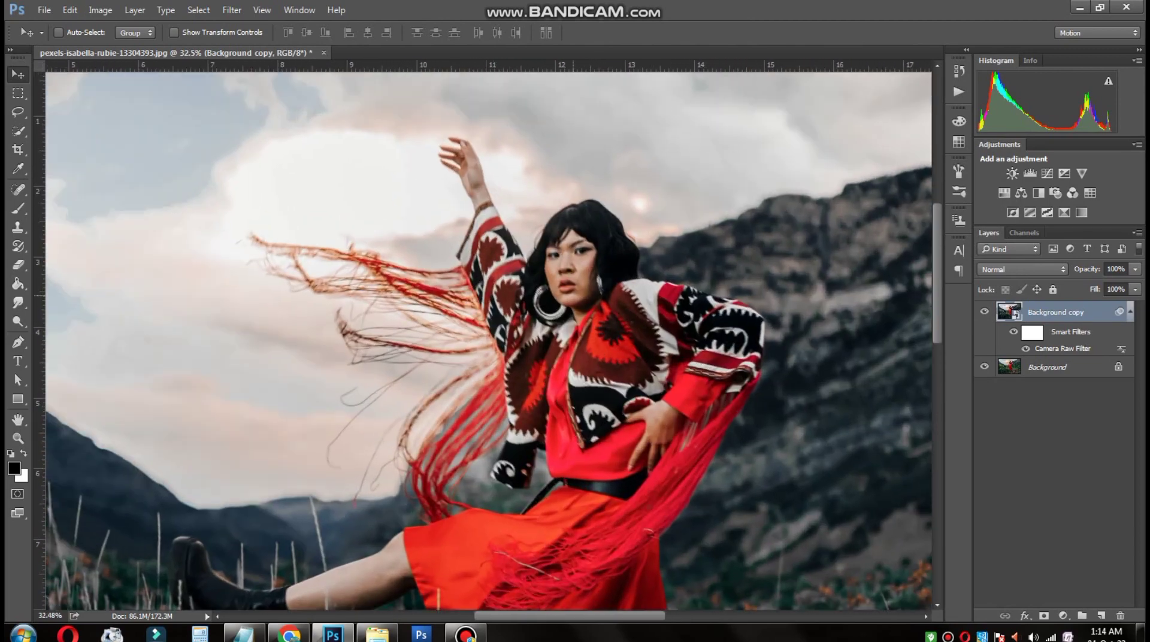
scroll(572, 299, "down", 2)
left_click_drag(505, 513, 535, 387)
scroll(535, 383, "down", 4)
scroll(516, 347, "down", 2)
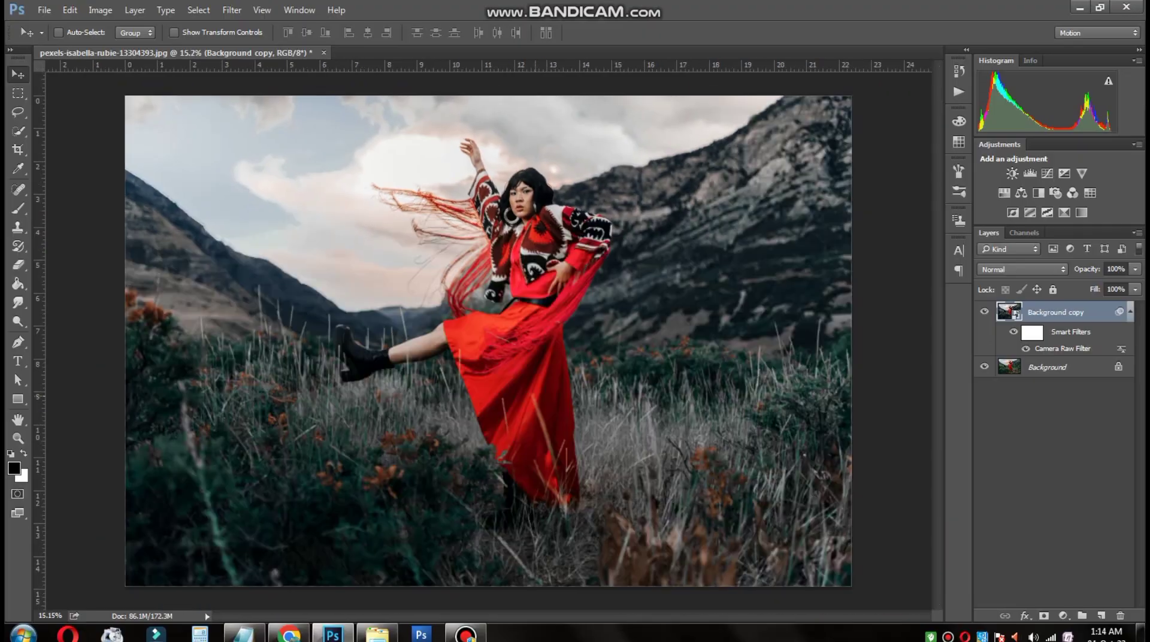